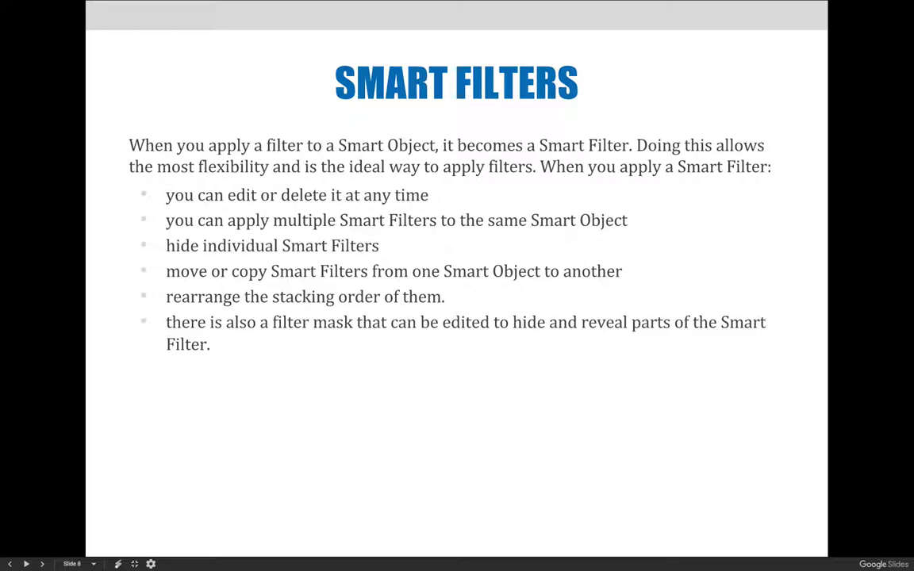
# Step: Advance the slideshow to slide 9, the Smart Filters layers-panel slide
pyautogui.press('Right')
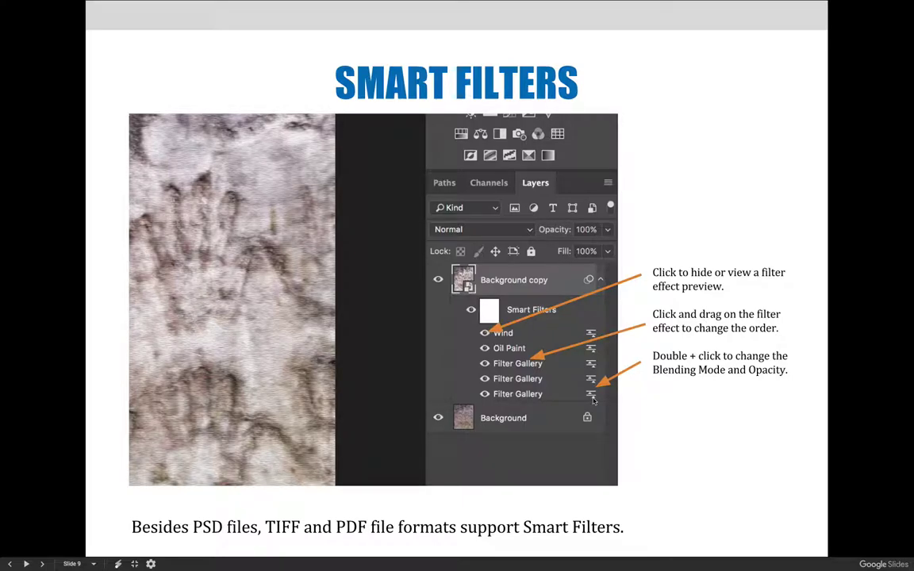
# Step: Leave the slideshow, hide Background copy 2 in Photoshop, and select Background copy
pyautogui.press('Escape')
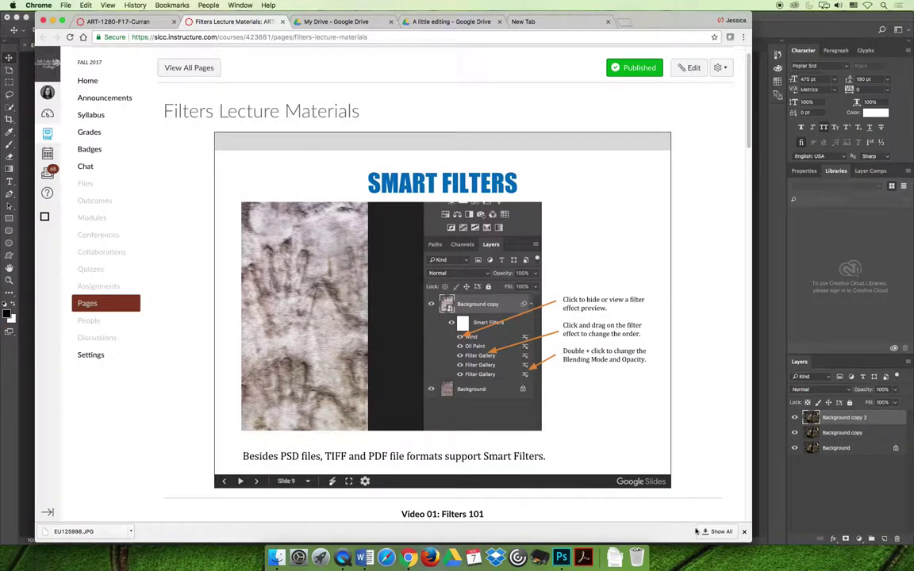
pyautogui.click(560, 558)
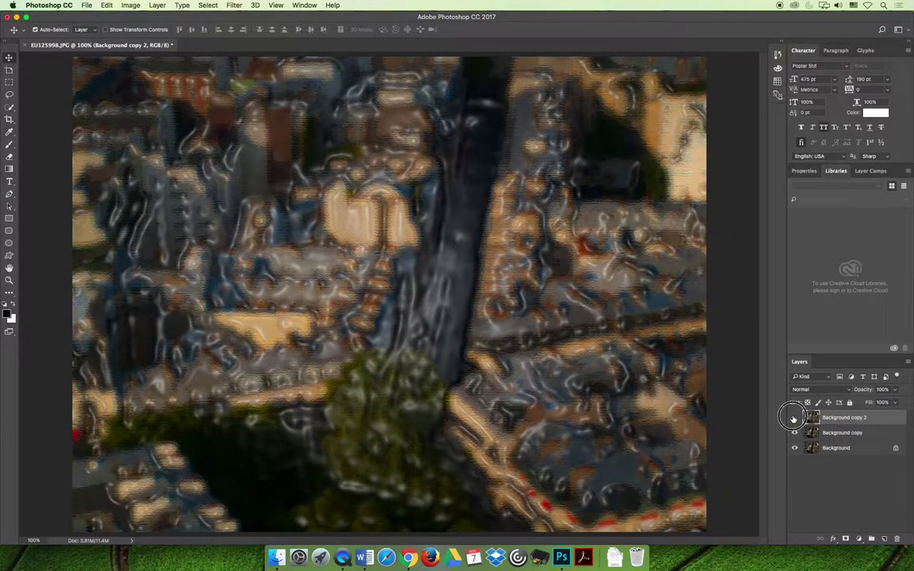
pyautogui.click(794, 419)
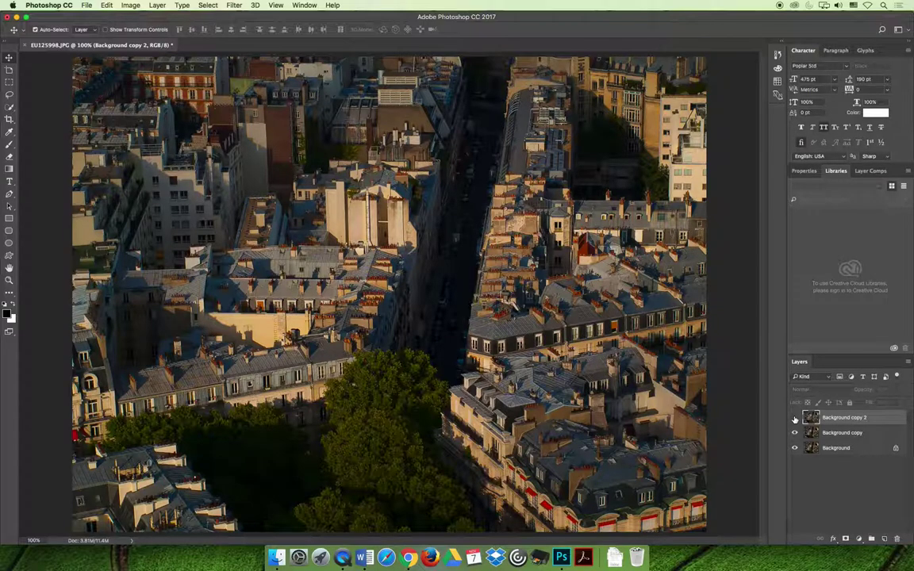
pyautogui.click(829, 432)
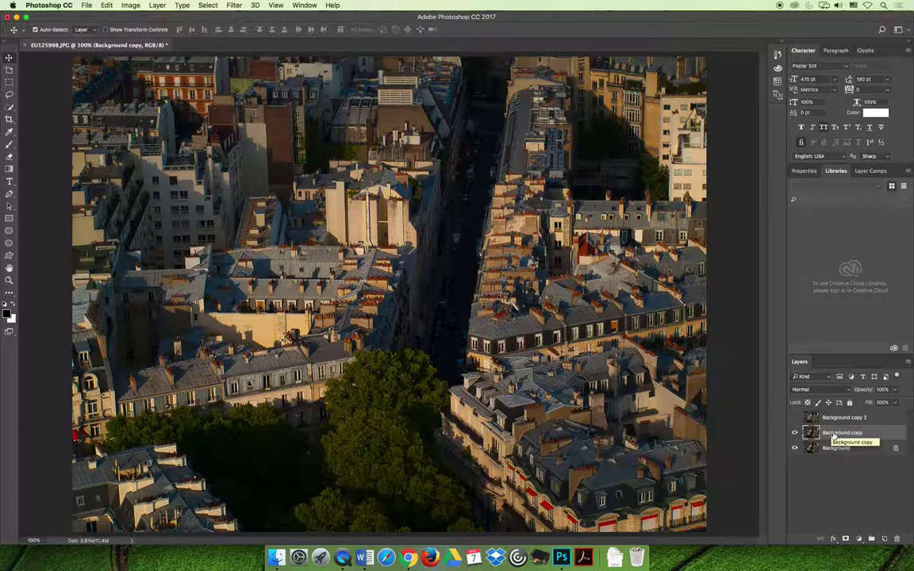
# Step: Convert Background copy to a smart object and stack Plastic Wrap over Underpainting in Filter Gallery
pyautogui.rightClick(834, 435)
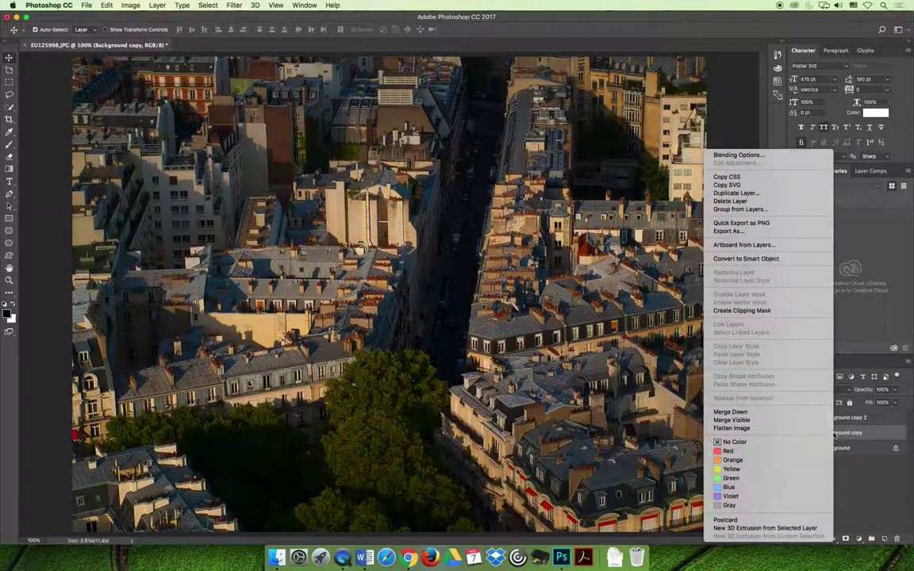
pyautogui.click(787, 259)
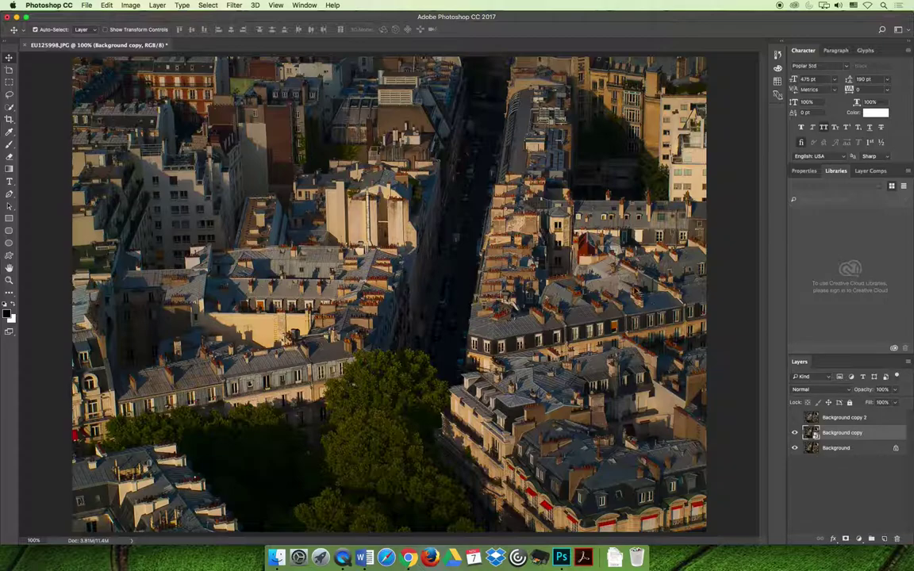
pyautogui.click(234, 6)
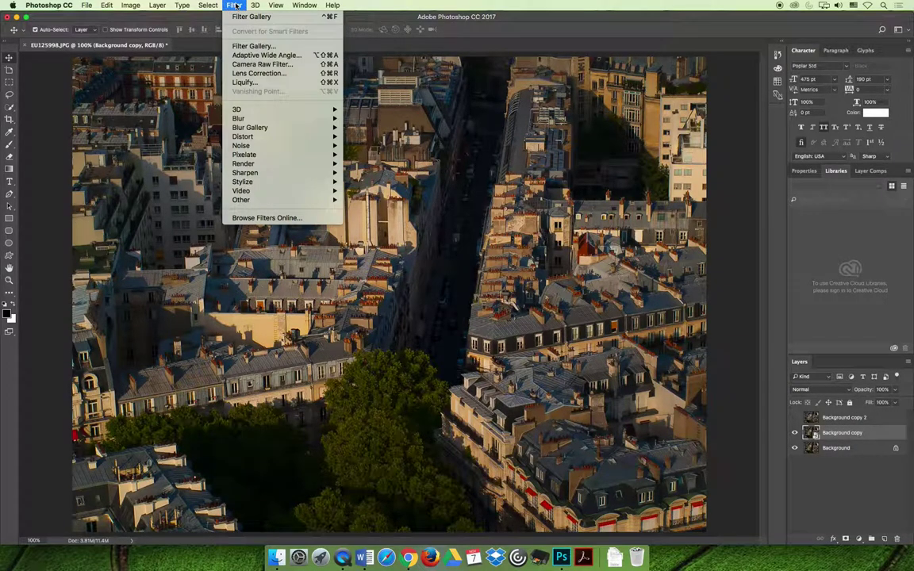
pyautogui.click(242, 17)
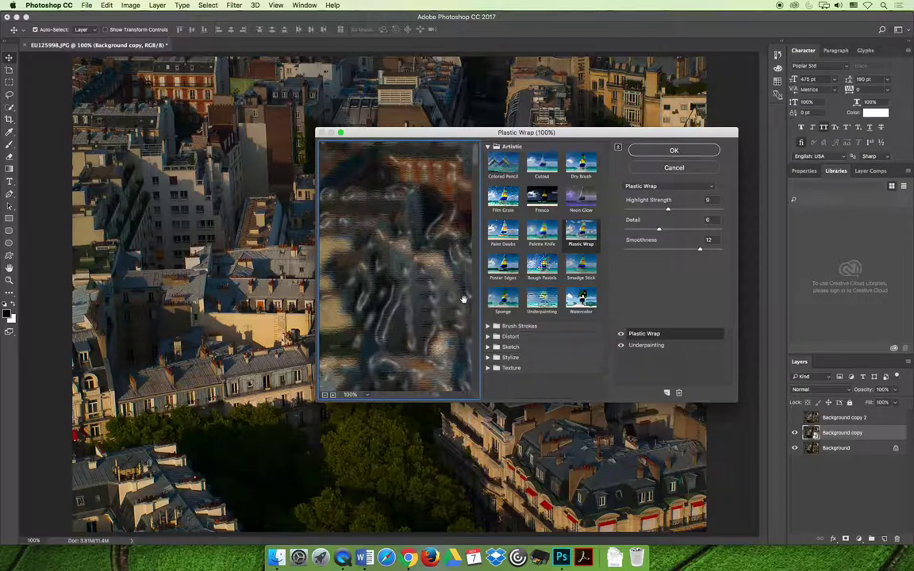
pyautogui.click(654, 346)
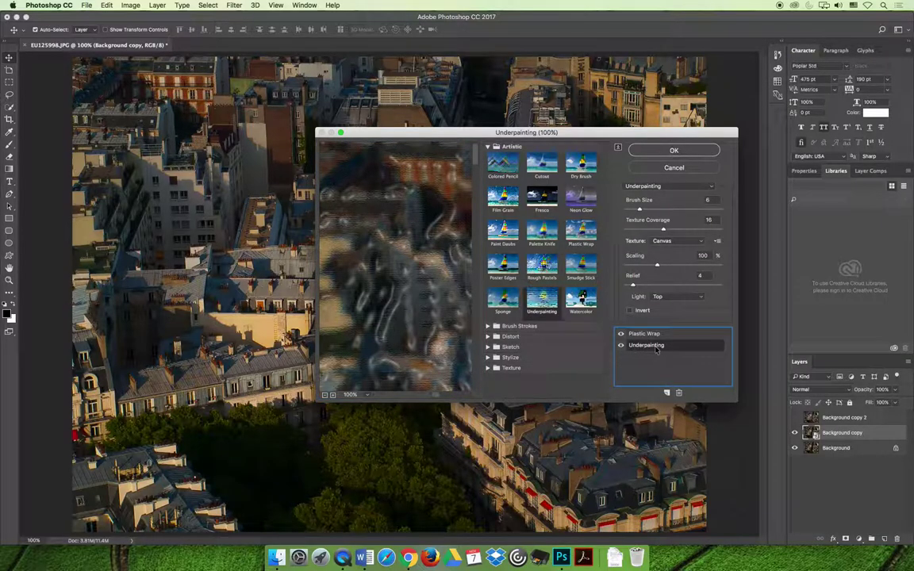
pyautogui.click(645, 337)
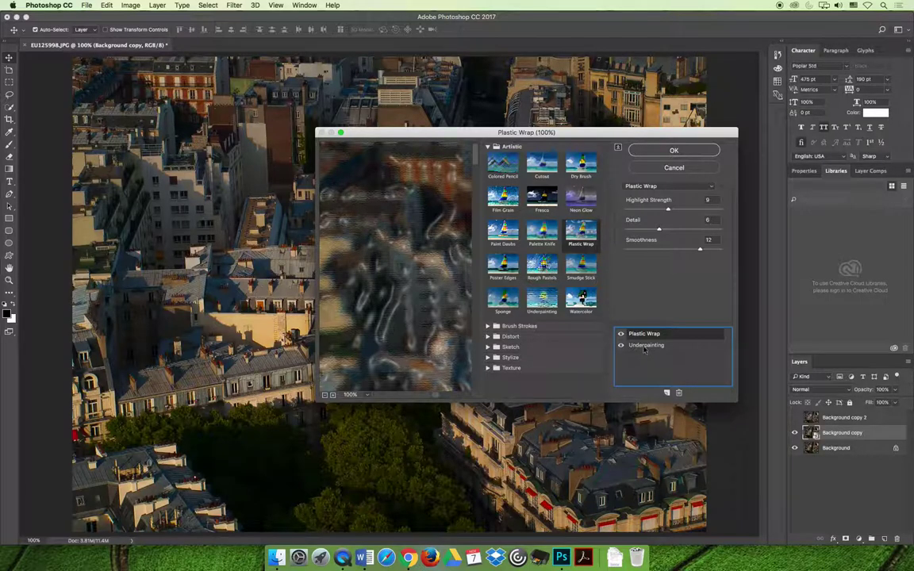
# Step: Apply the gallery as a smart filter, then toggle layer and filter visibility to compare with the original
pyautogui.click(667, 151)
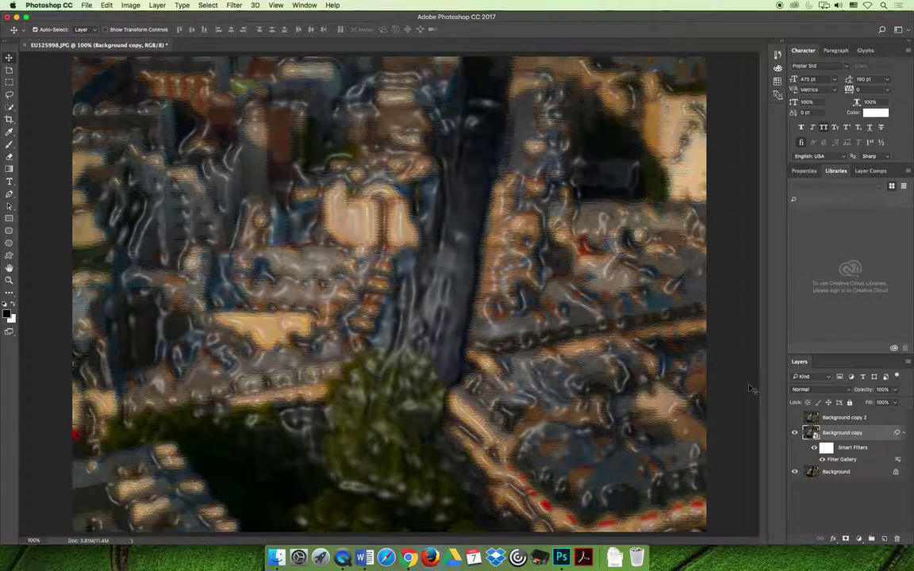
pyautogui.click(793, 432)
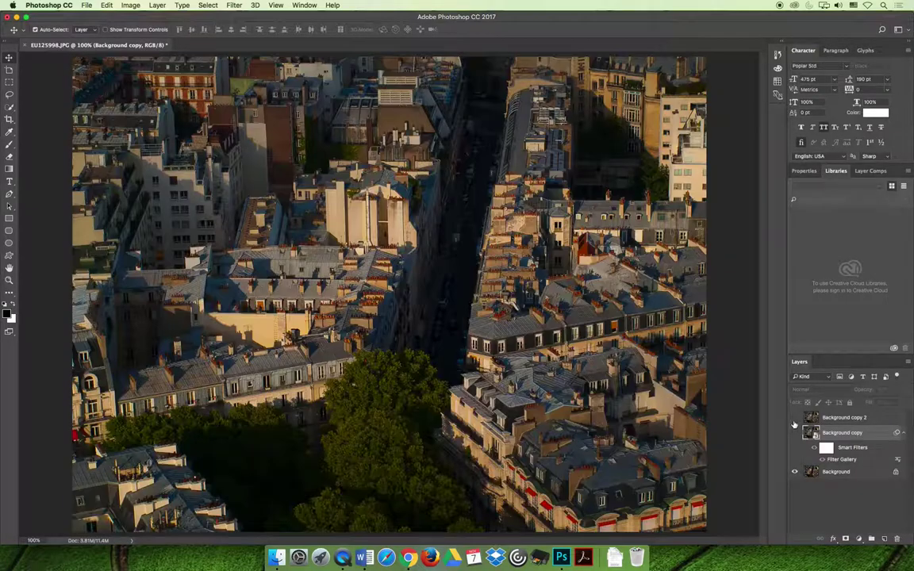
pyautogui.click(795, 419)
pyautogui.click(794, 419)
pyautogui.click(795, 433)
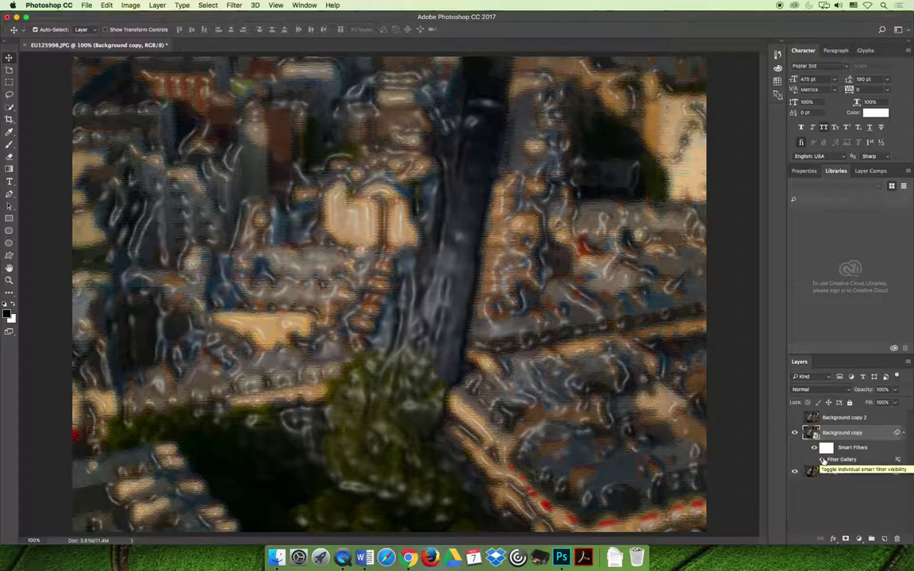
pyautogui.click(822, 460)
pyautogui.click(823, 461)
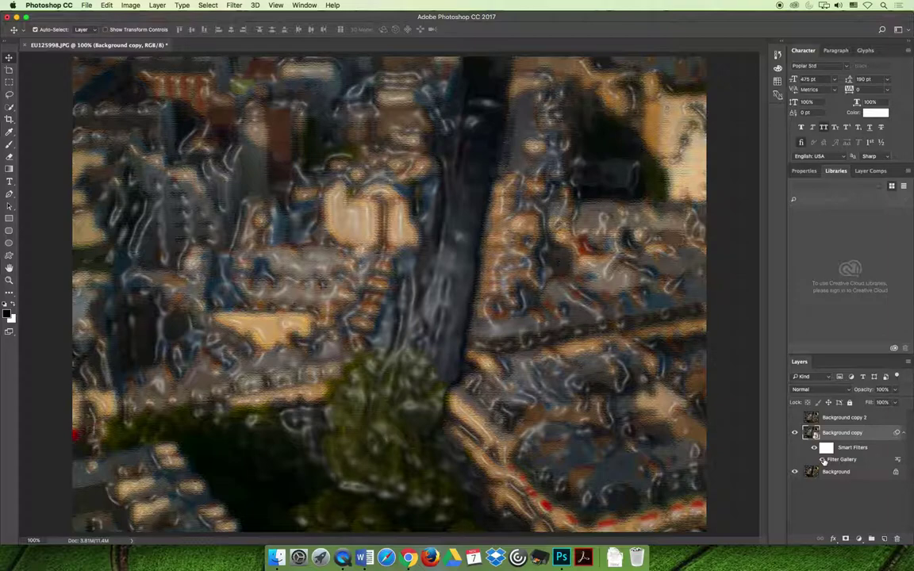
# Step: Try Dissolve, Darken, Color Burn and Linear Burn modes in the Filter Gallery blending options
pyautogui.doubleClick(898, 462)
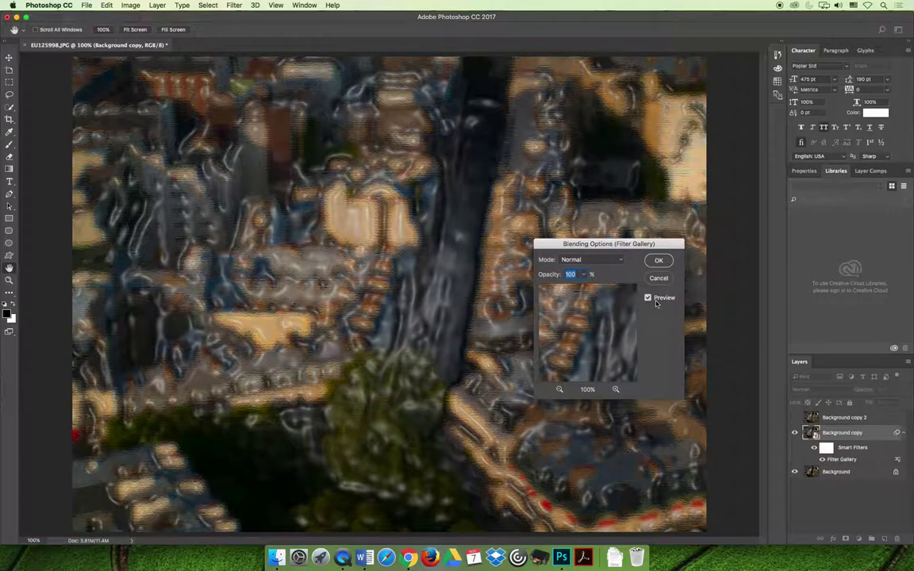
pyautogui.click(589, 260)
pyautogui.click(591, 267)
pyautogui.click(595, 261)
pyautogui.click(591, 272)
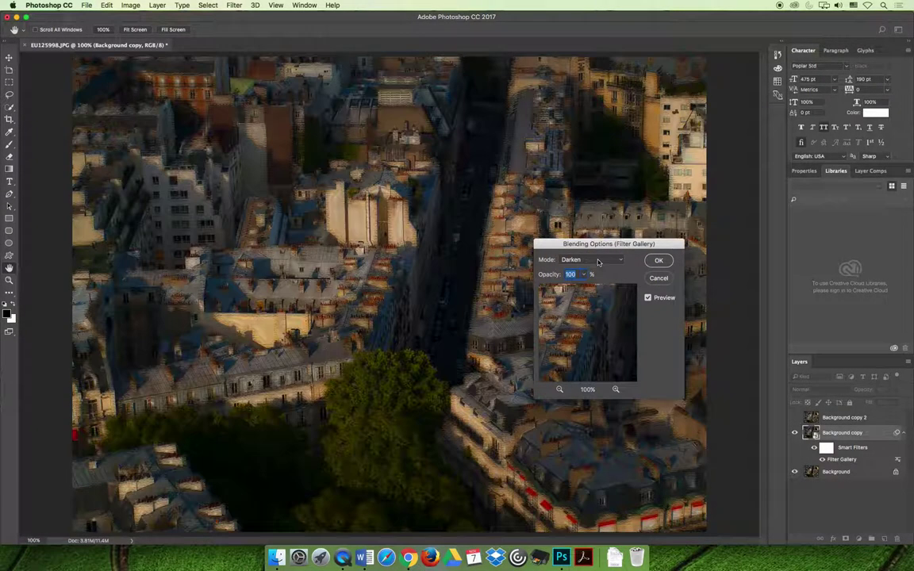
pyautogui.click(595, 260)
pyautogui.click(595, 274)
pyautogui.click(599, 261)
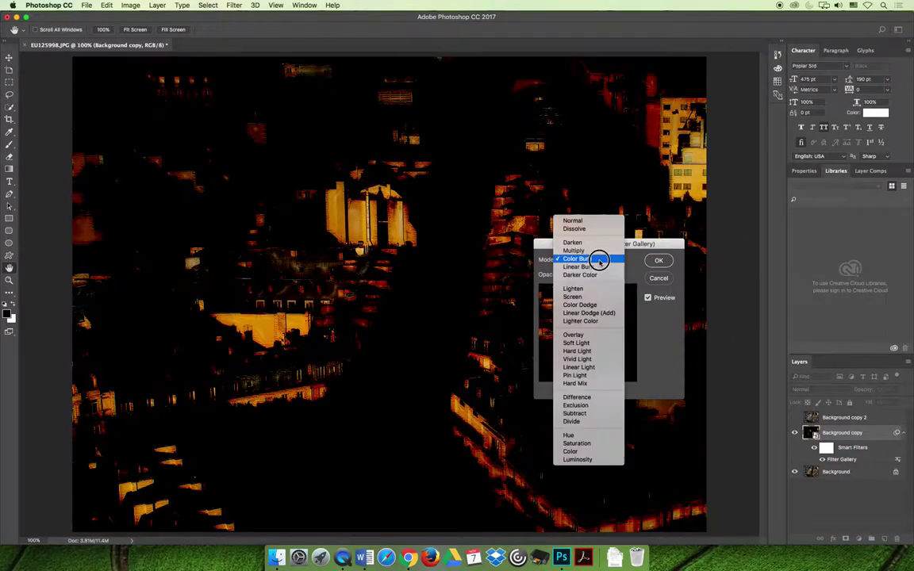
pyautogui.click(599, 268)
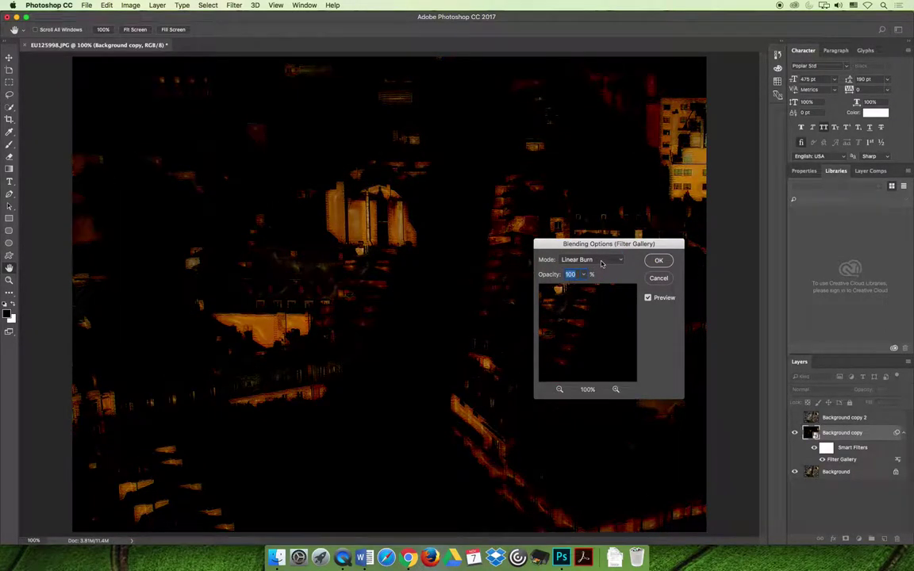
# Step: Try 52% filter opacity, then return the blend mode to Normal
pyautogui.click(583, 275)
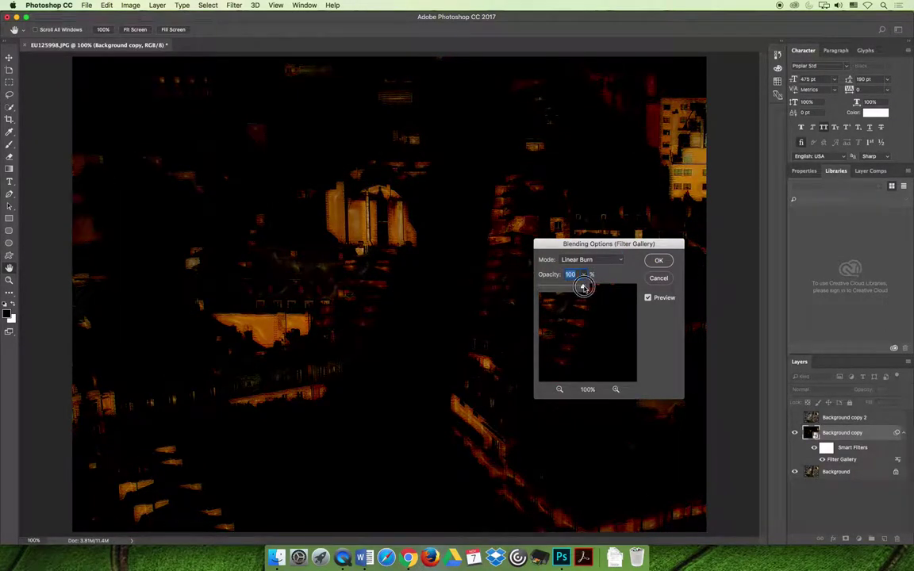
pyautogui.moveTo(584, 287); pyautogui.dragTo(561, 290)
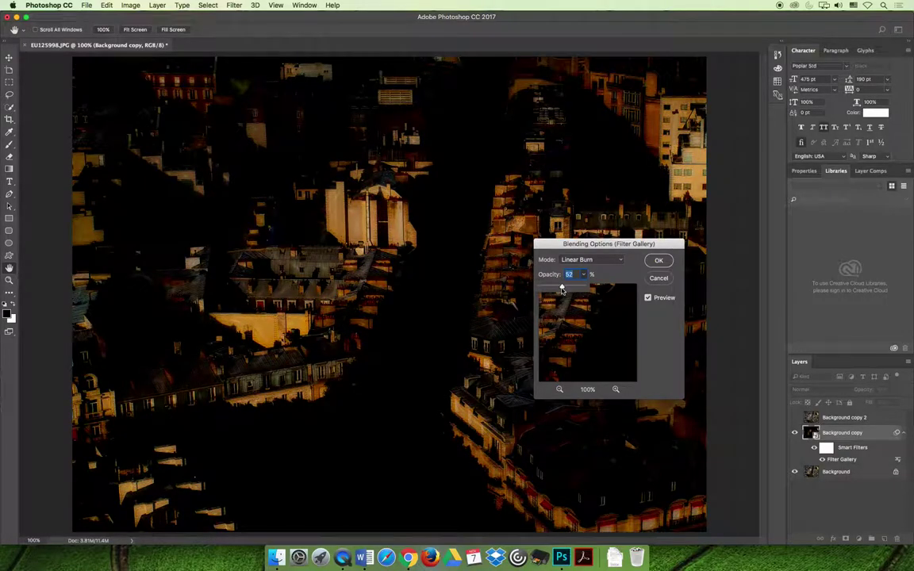
pyautogui.click(612, 260)
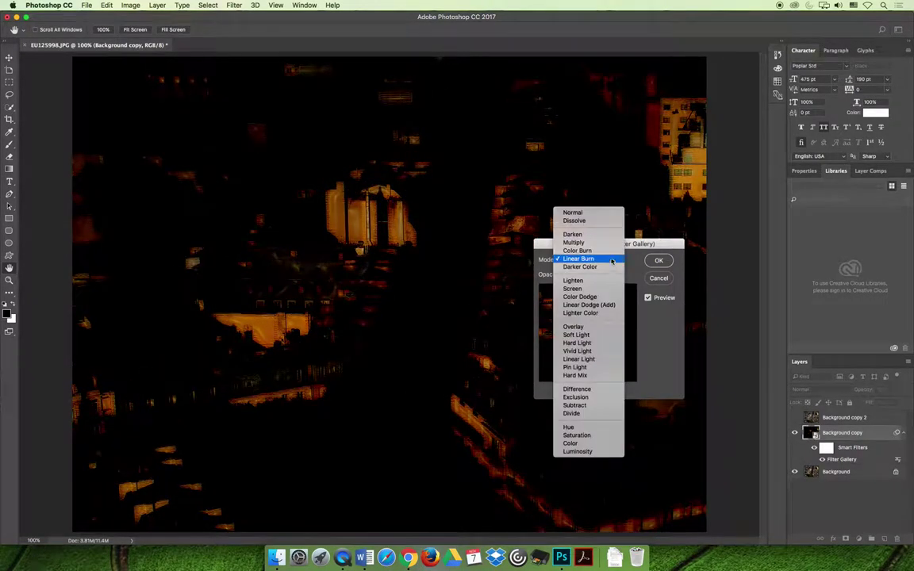
pyautogui.click(608, 213)
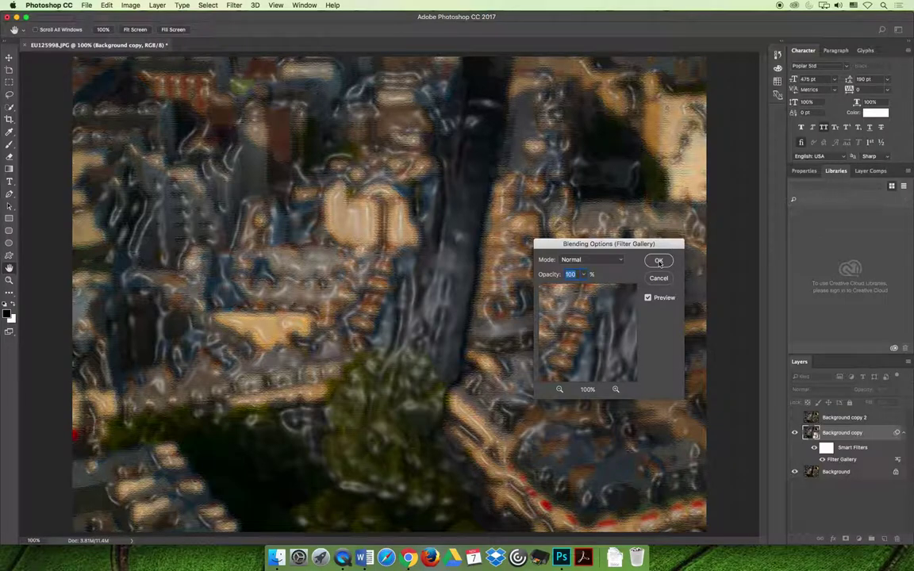
# Step: Confirm the blending options, reopen and cancel the Filter Gallery unchanged, and toggle Background copy 2's visibility
pyautogui.click(658, 262)
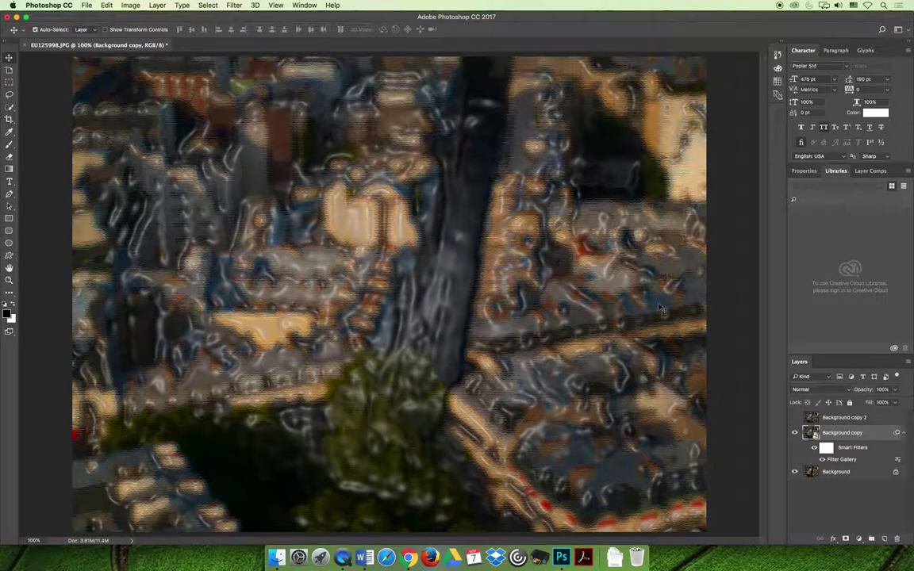
pyautogui.doubleClick(834, 460)
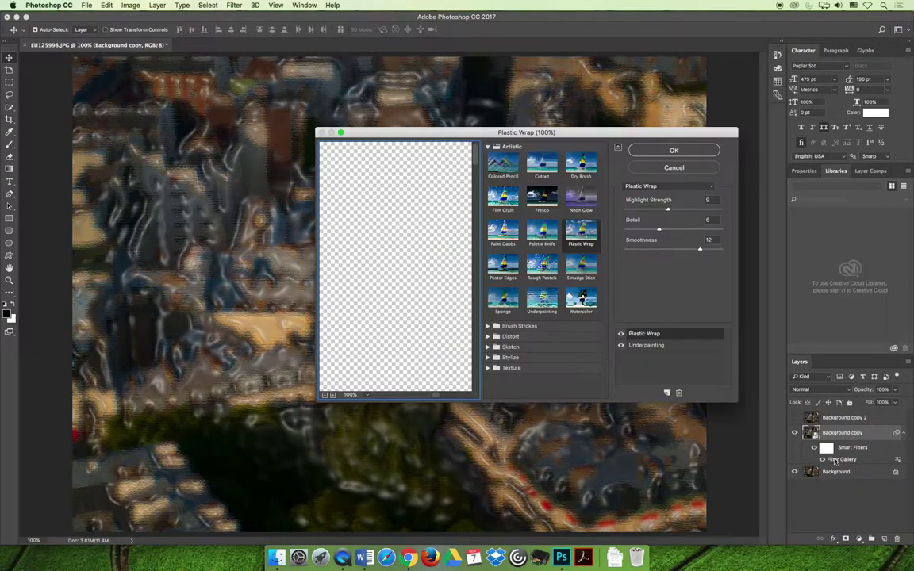
pyautogui.click(673, 169)
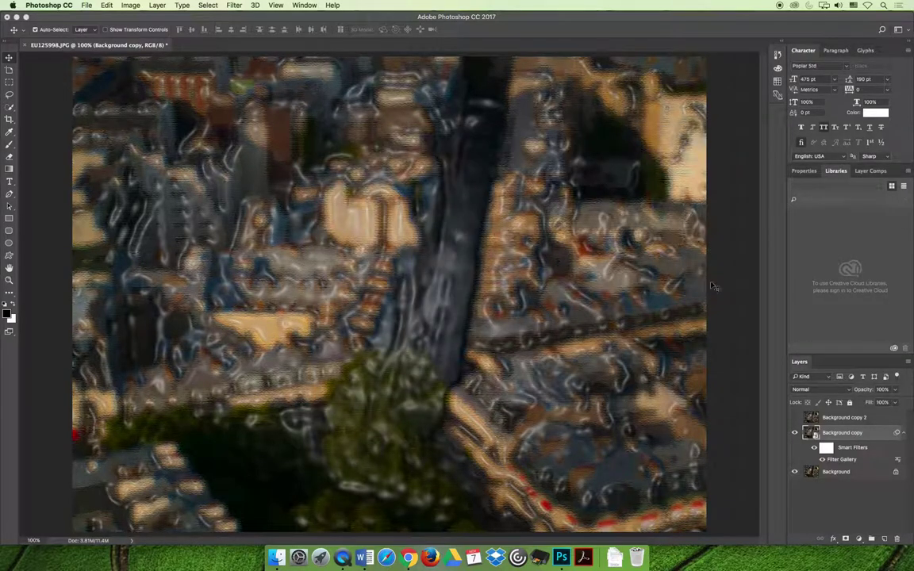
pyautogui.click(795, 418)
pyautogui.click(795, 418)
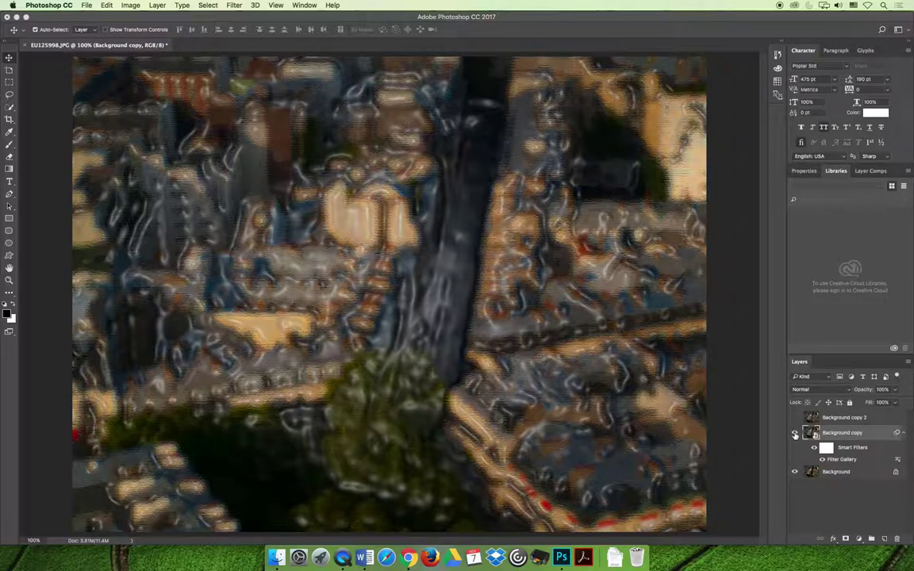